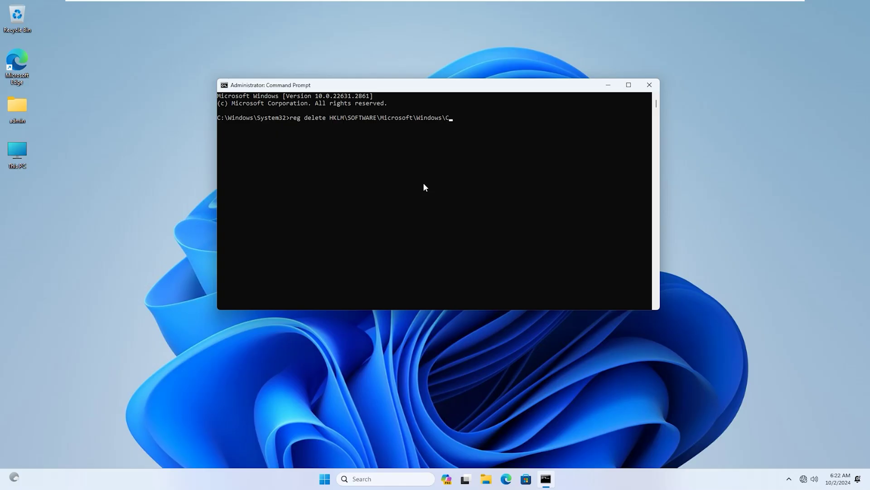
type("ur")
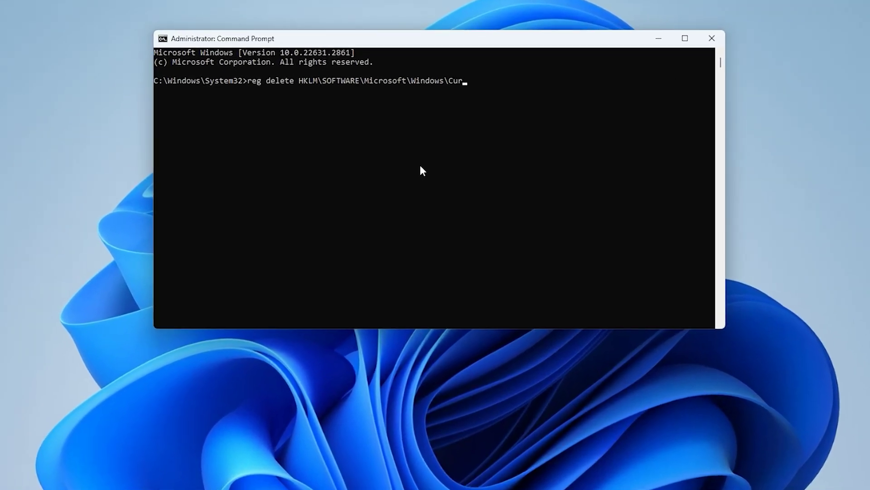
type("rent")
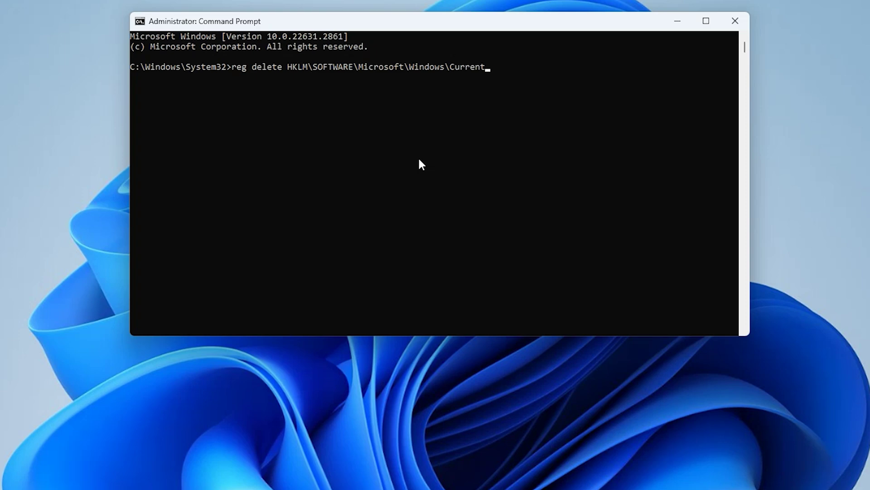
type("V")
type("er")
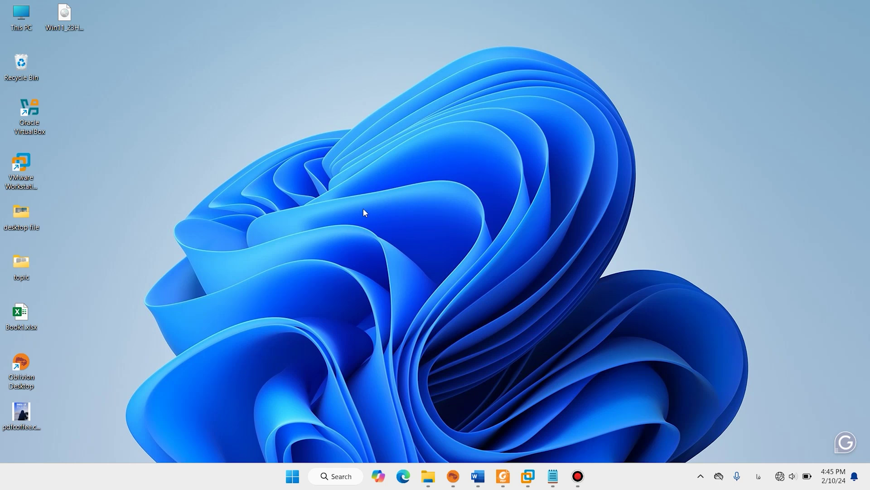
Step: Switch to the Windows 11 VM, exit full screen, and reposition the VMware window
mouse_move(528, 476)
left_click(544, 398)
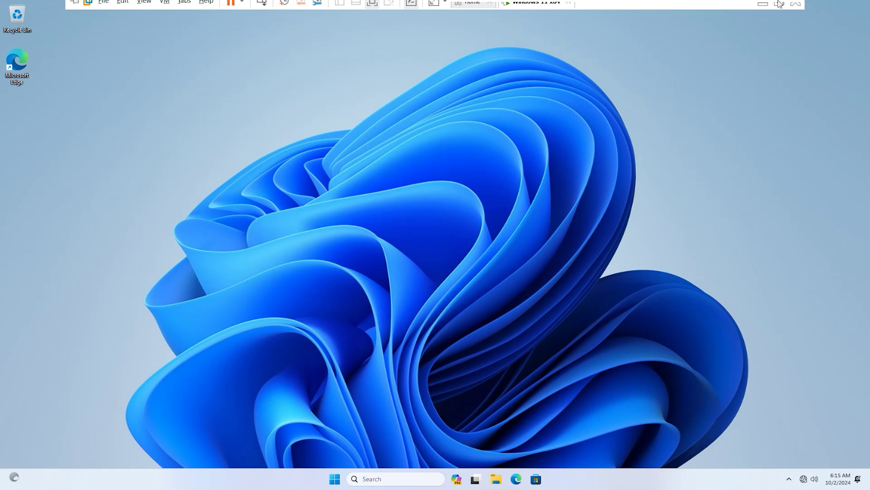
left_click(779, 4)
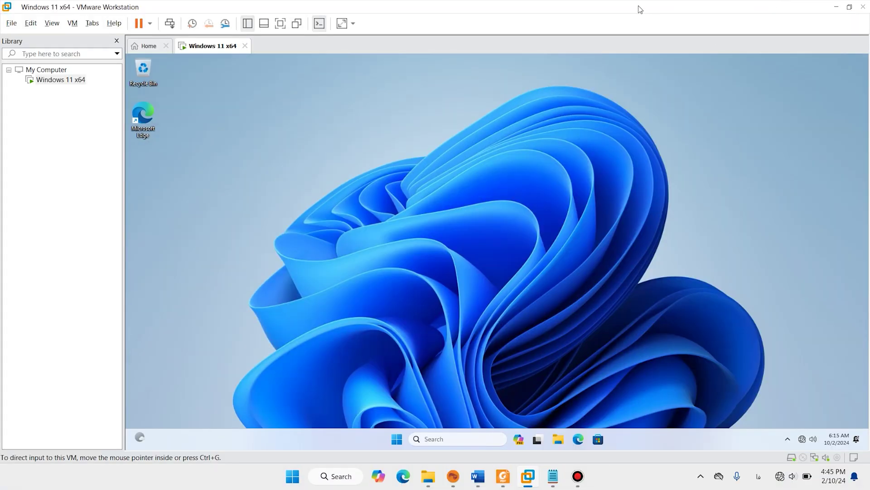
mouse_move(639, 9)
left_mouse_down()
mouse_move(547, 69)
mouse_move(569, 20)
mouse_move(494, 93)
mouse_move(513, 41)
mouse_move(497, 34)
left_mouse_up()
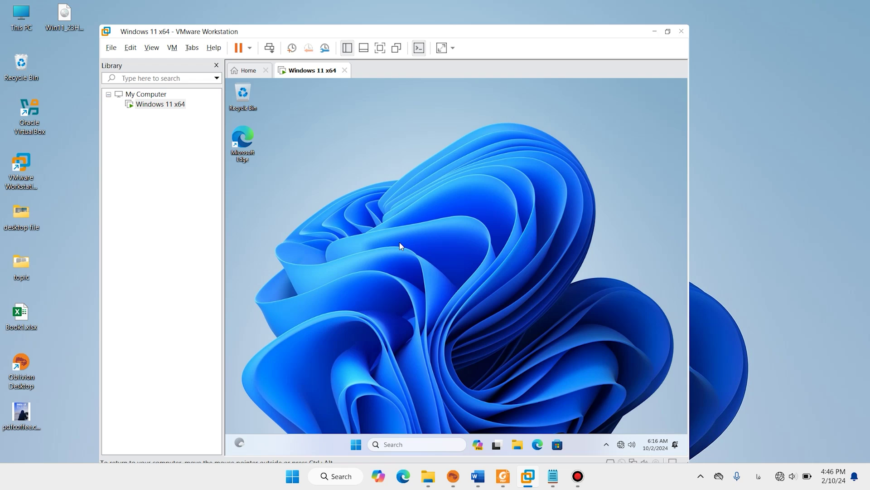
left_click_drag(496, 34, 508, 39)
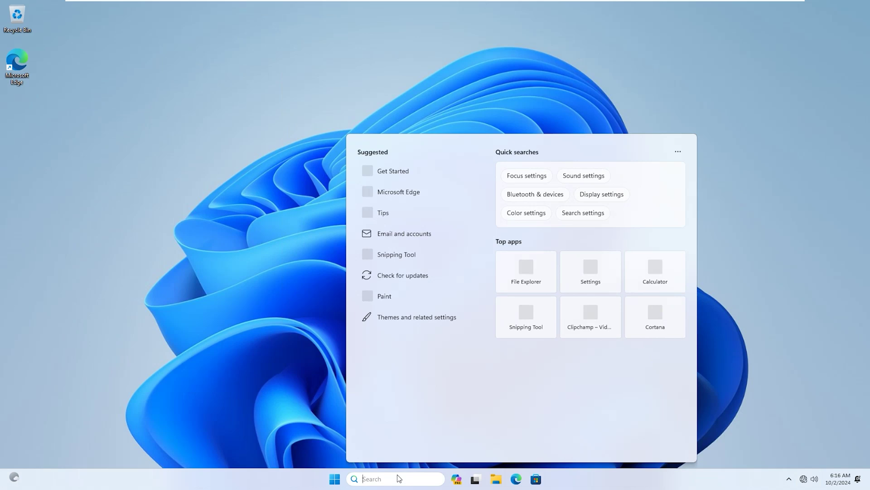
type("cmd")
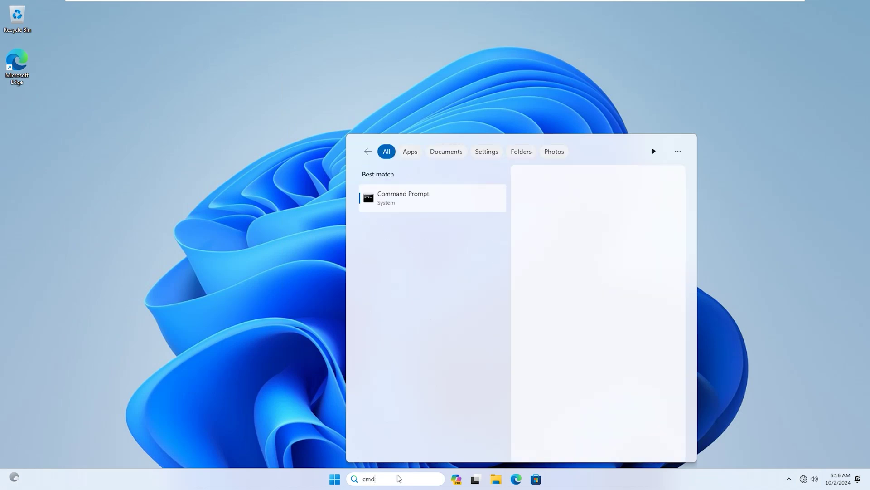
Step: Run the 'cmd' Command Prompt result as administrator, approving the UAC prompt
right_click(417, 204)
left_click(439, 213)
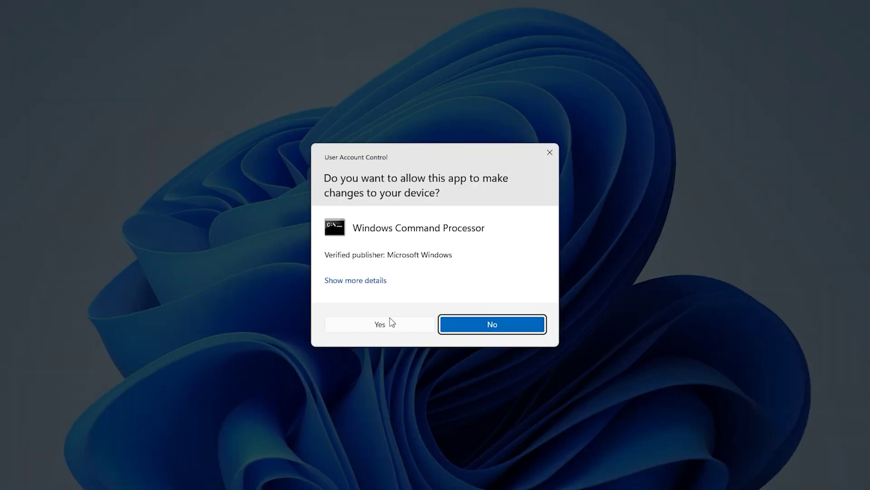
left_click(386, 325)
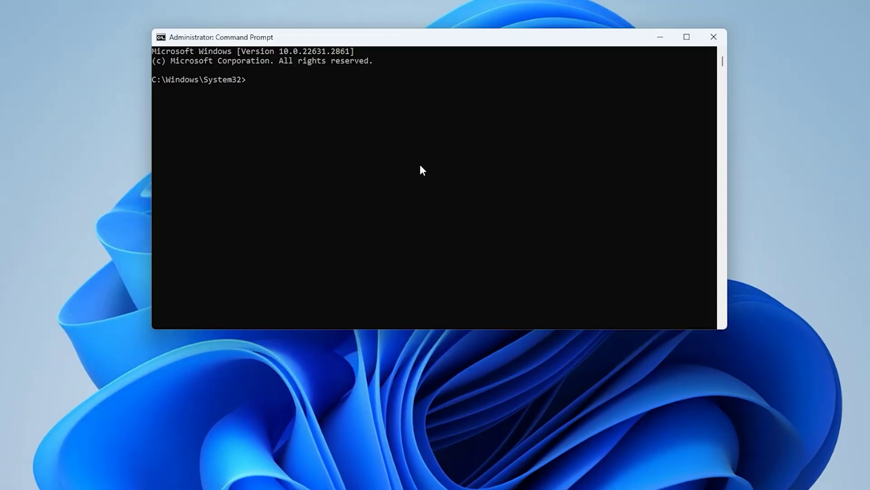
type("reg dele")
type("te HKLM\\")
type("S")
type("OFTWARE\\m")
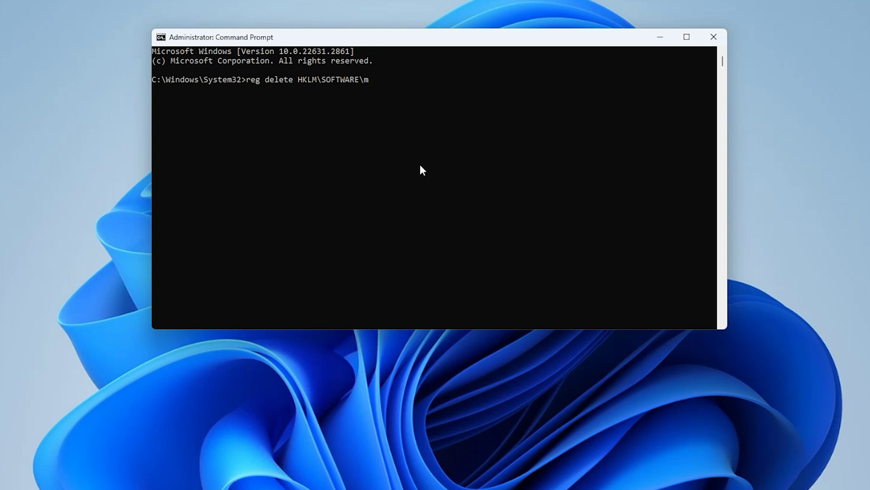
Step: Force-delete HKLM\SOFTWARE\Microsoft\Windows\CurrentVersion with reg delete /f, then refresh the desktop
key("BackSpace")
type("M")
type("icrosoft\\")
type("Windows")
type("\\C")
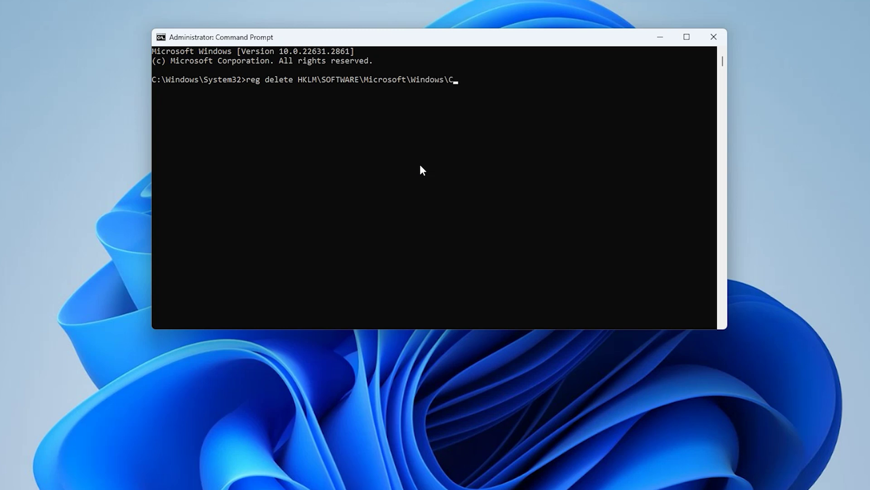
type("urre")
type("ntV")
type("ersion \\")
type("f")
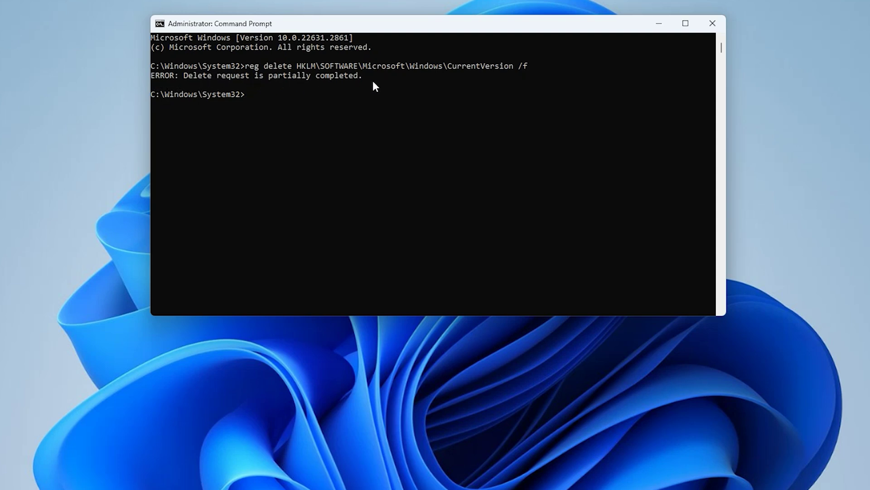
right_click(4, 66)
left_click(35, 114)
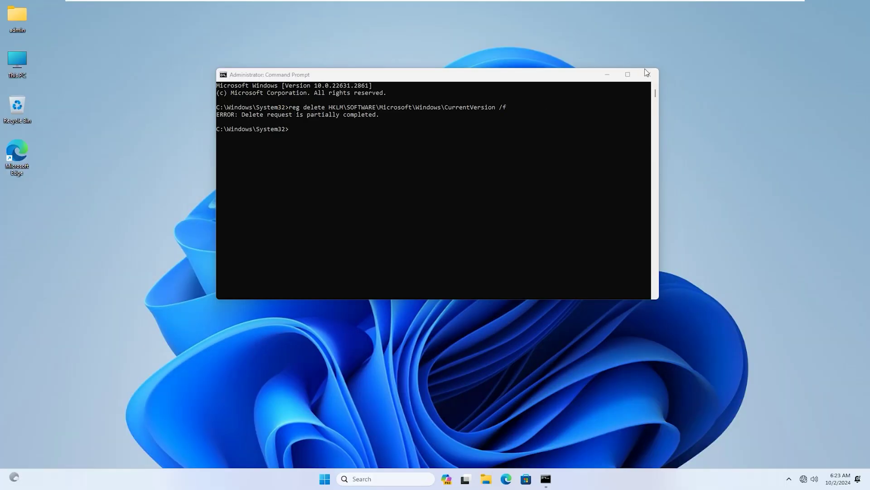
Step: Close Command Prompt and restart the Windows 11 VM from the Start menu power options
left_click(646, 73)
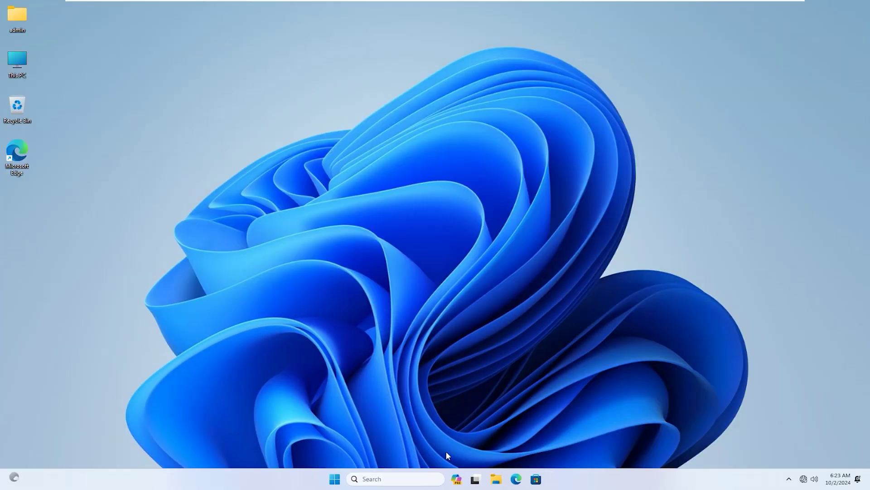
left_click(325, 479)
left_click(550, 449)
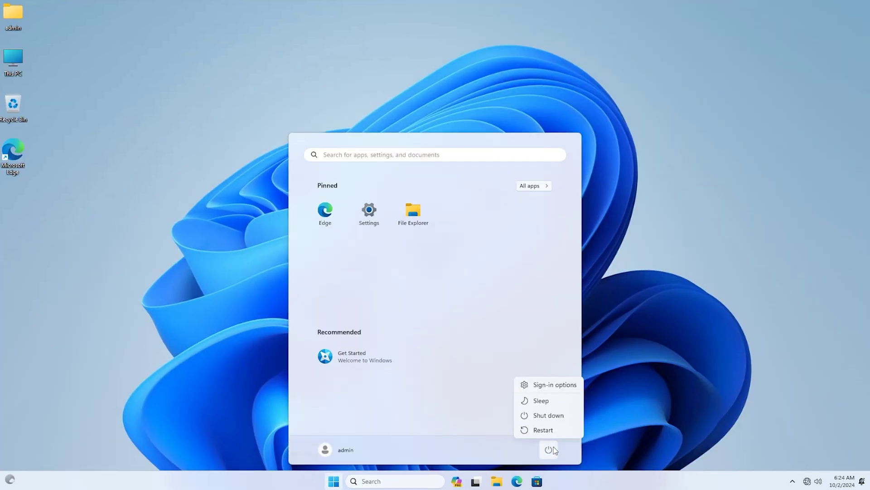